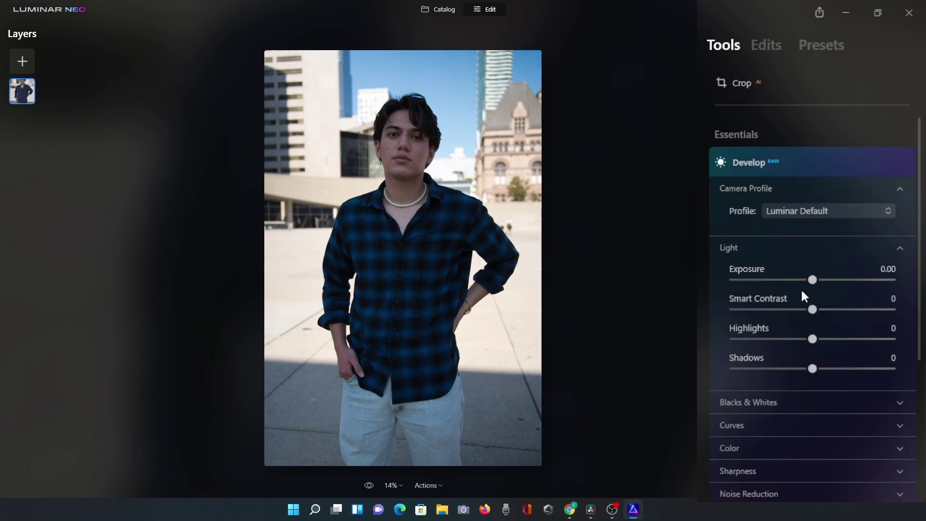
Brighten the exposure, then crop the top edge so less sky shows above the young man
left_click_drag(815, 276, 835, 283)
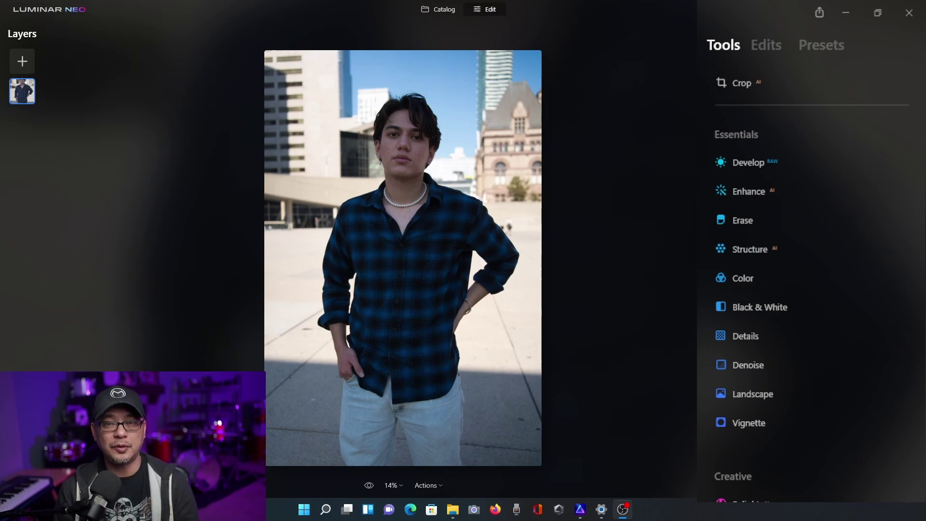
left_click(581, 510)
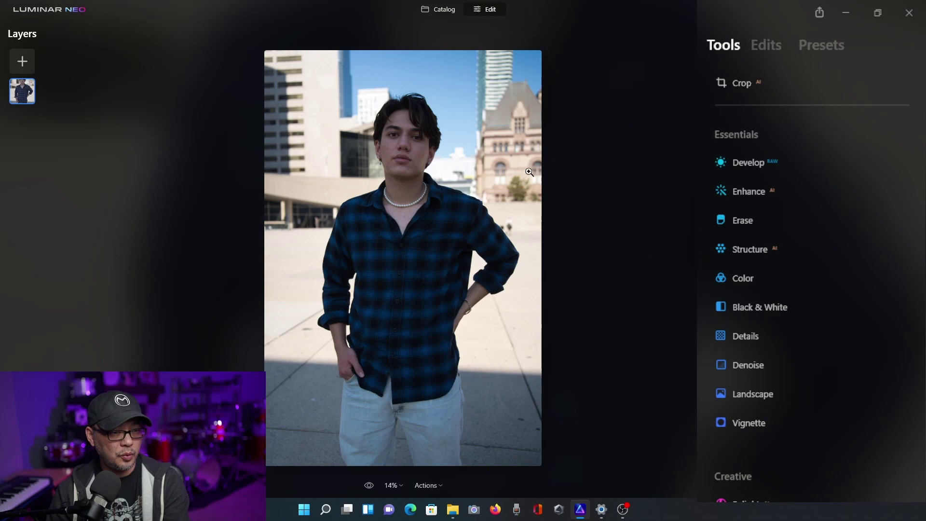
key("c")
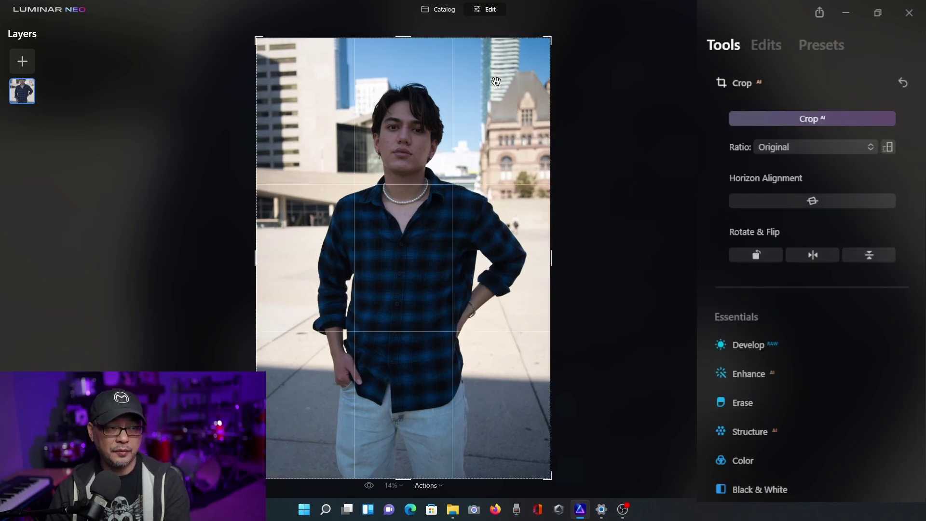
left_click_drag(410, 43, 412, 55)
key("Return")
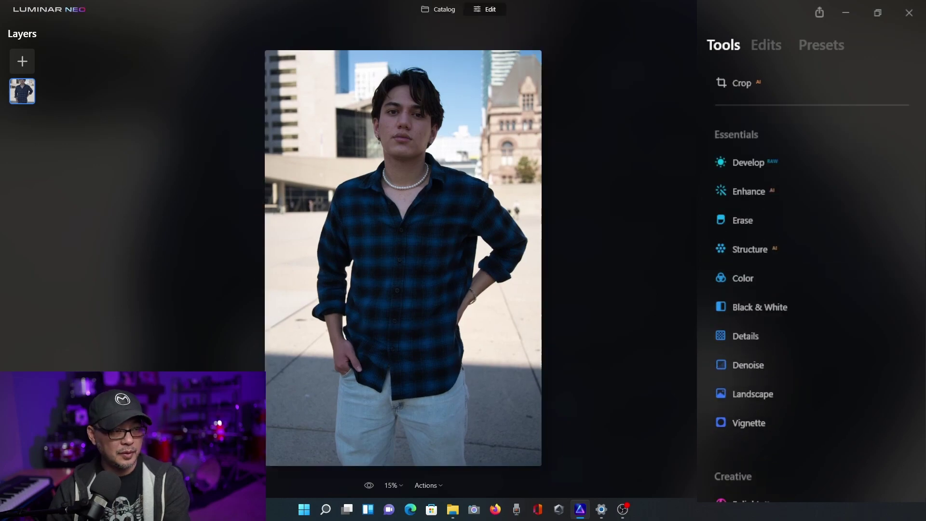
left_click(748, 192)
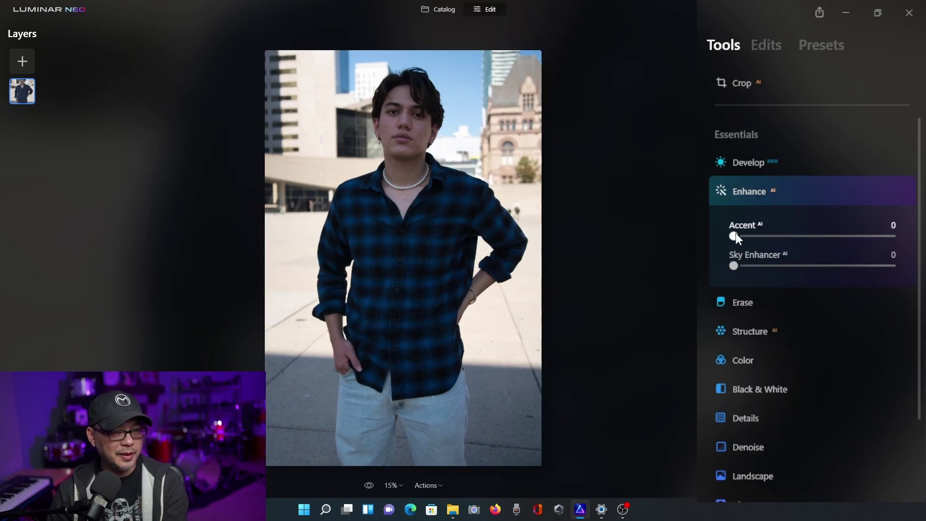
Raise Enhance Accent AI to 100, then expand the Develop Light sliders
left_click_drag(737, 233, 855, 238)
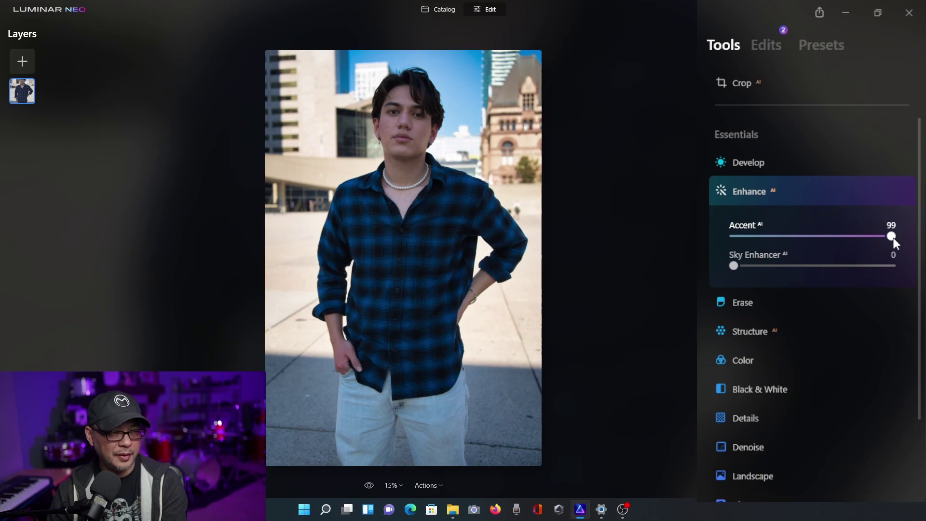
mouse_move(893, 238)
left_mouse_down()
mouse_move(797, 238)
mouse_move(905, 246)
left_mouse_up()
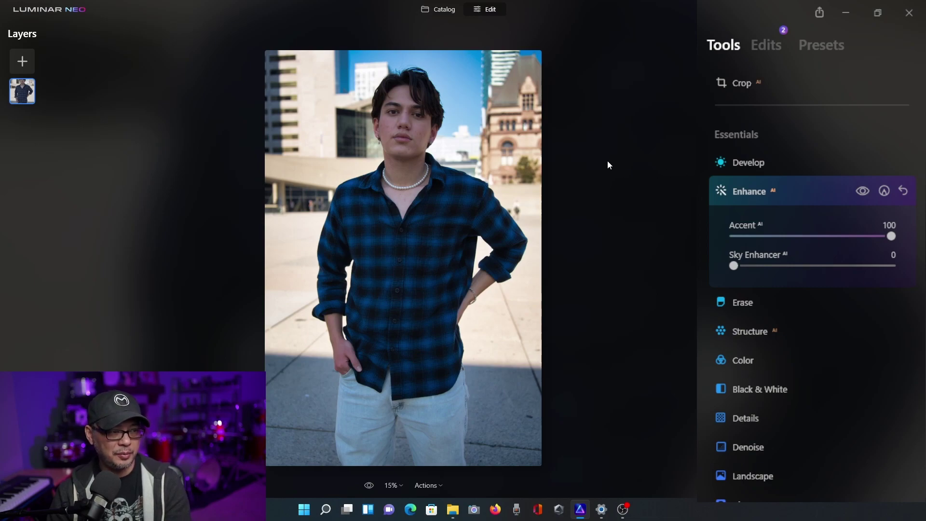
left_click(782, 165)
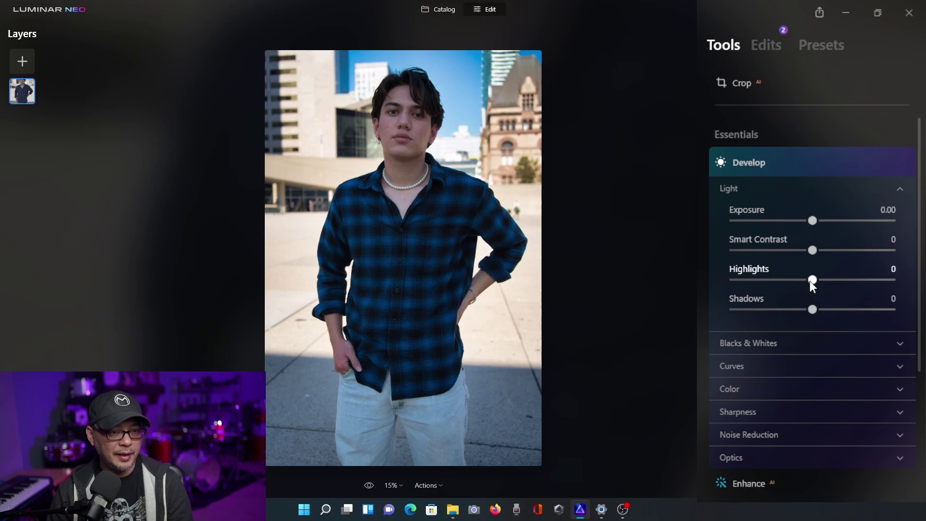
Set Develop Highlights to -52 to tame the bright pavement and buildings, then collapse Develop
left_click_drag(810, 279, 722, 273)
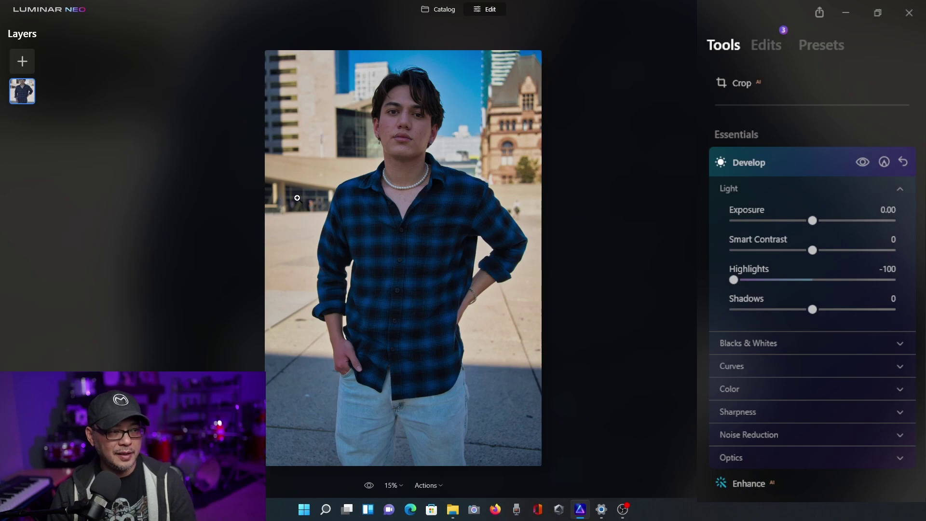
left_click_drag(736, 280, 772, 280)
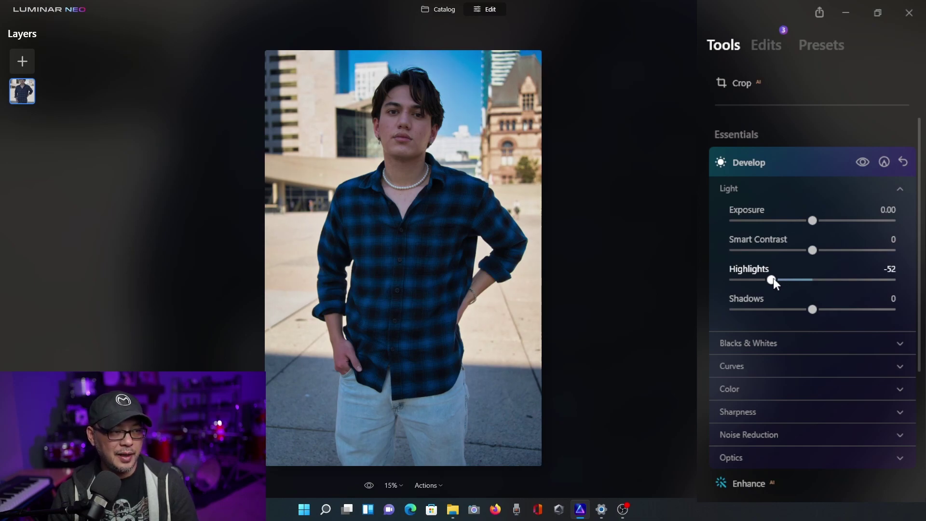
left_click(805, 162)
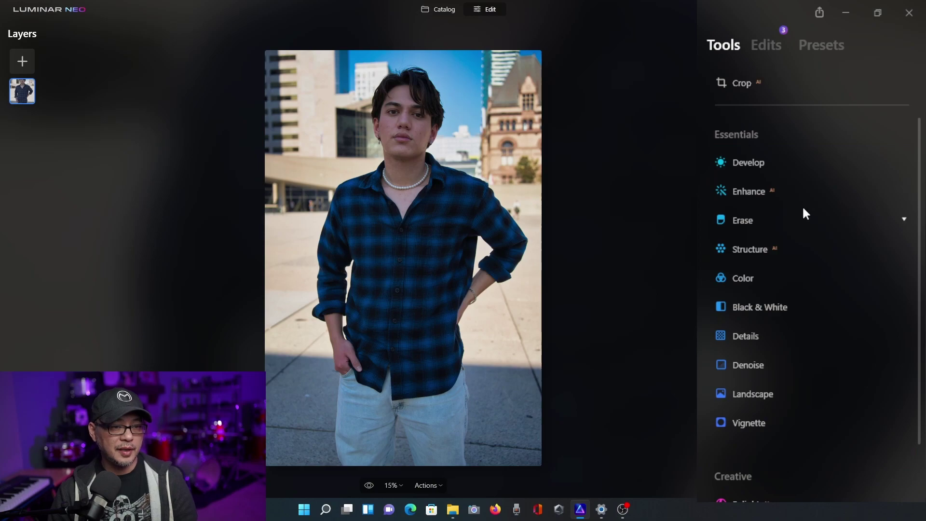
In Creative > Relight, set Brightness Near to 72 to lift the foreground subject
scroll(803, 210, "down", 5)
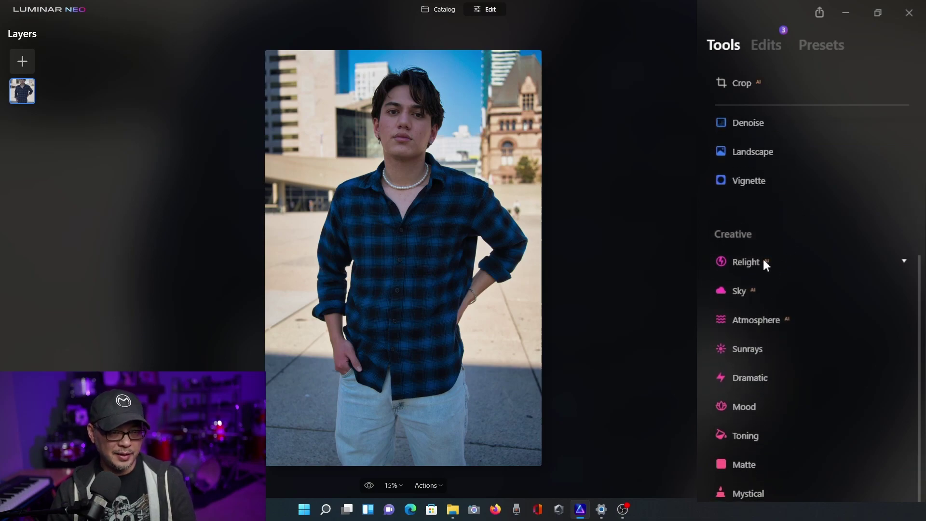
left_click(764, 261)
left_click_drag(817, 306, 910, 312)
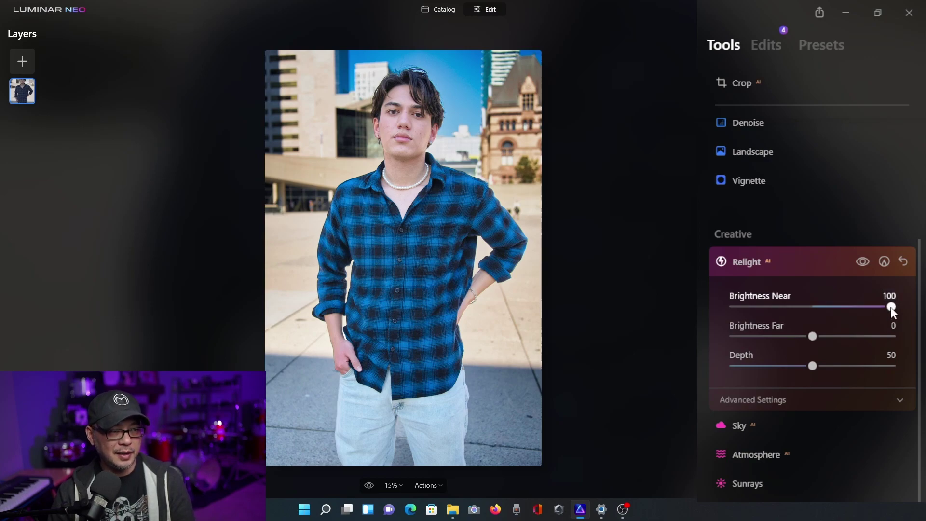
left_click_drag(891, 307, 865, 313)
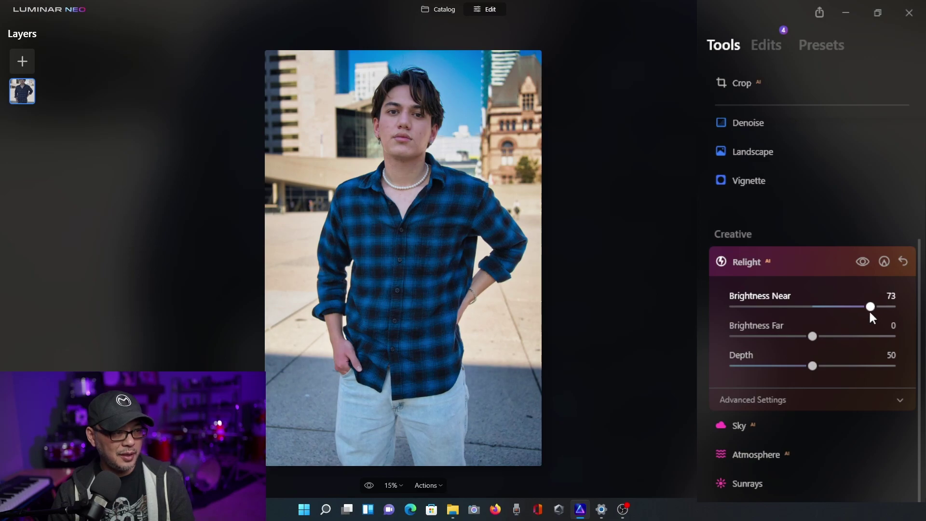
left_click_drag(868, 313, 868, 312)
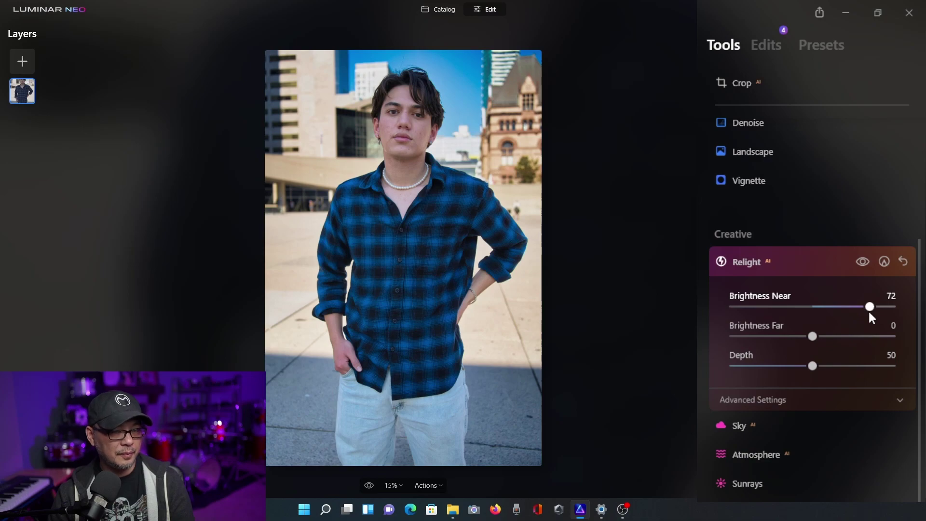
Toggle the Relight effect off and on to compare, then collapse Relight
left_click(864, 260)
left_click(865, 261)
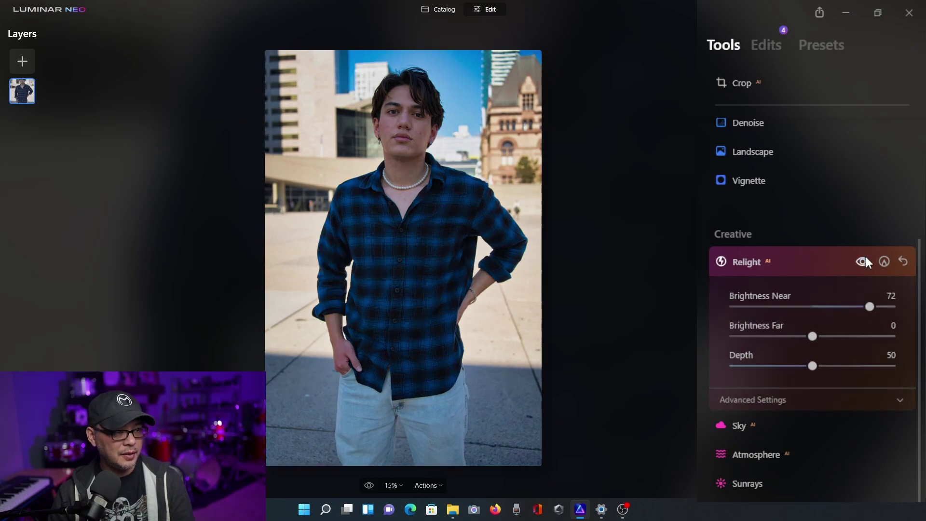
left_click(865, 260)
left_click(865, 260)
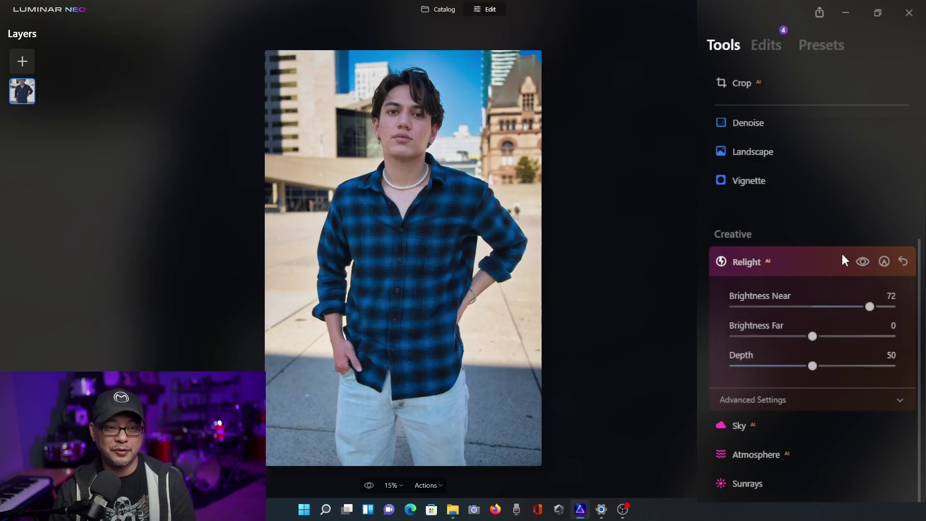
left_click(808, 260)
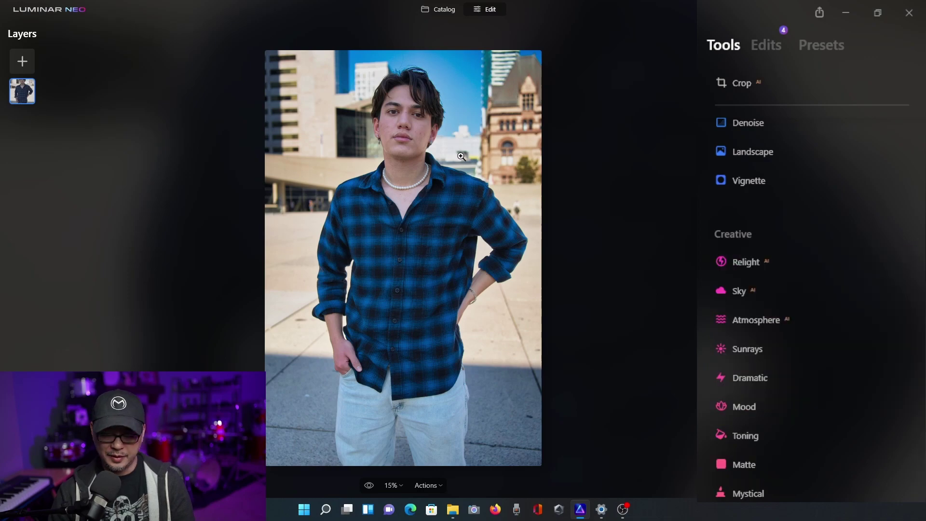
key("backslash")
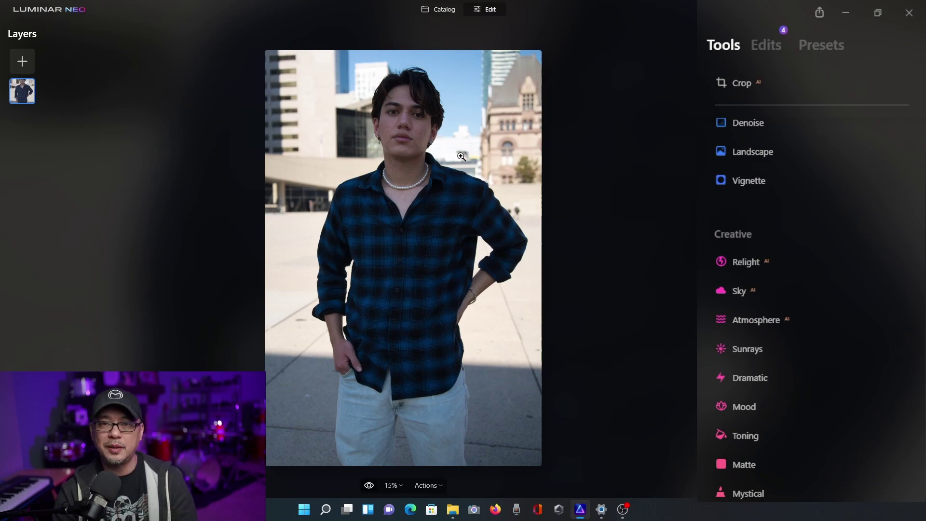
key("backslash")
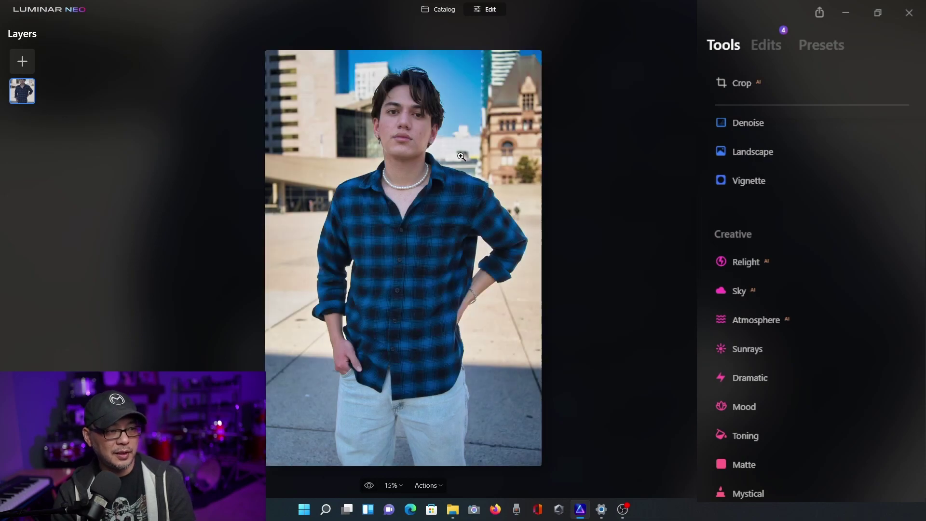
key("backslash")
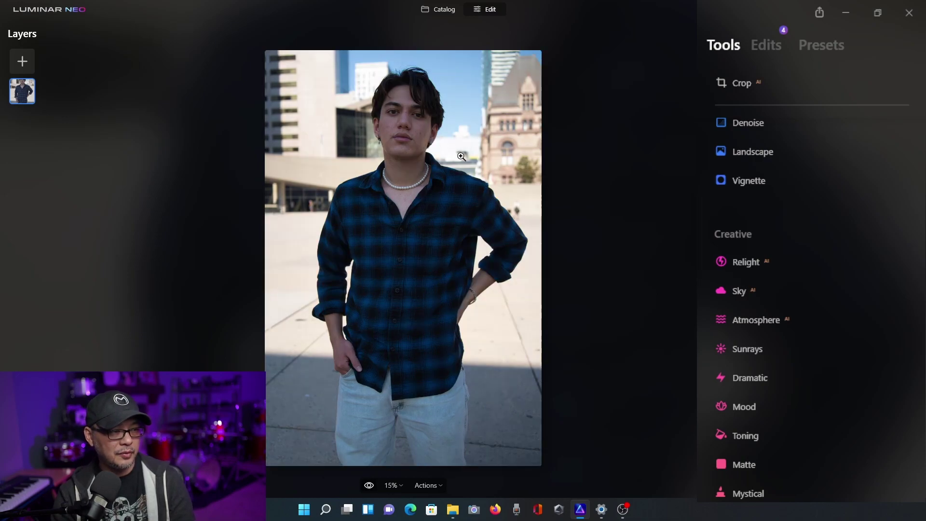
key("backslash")
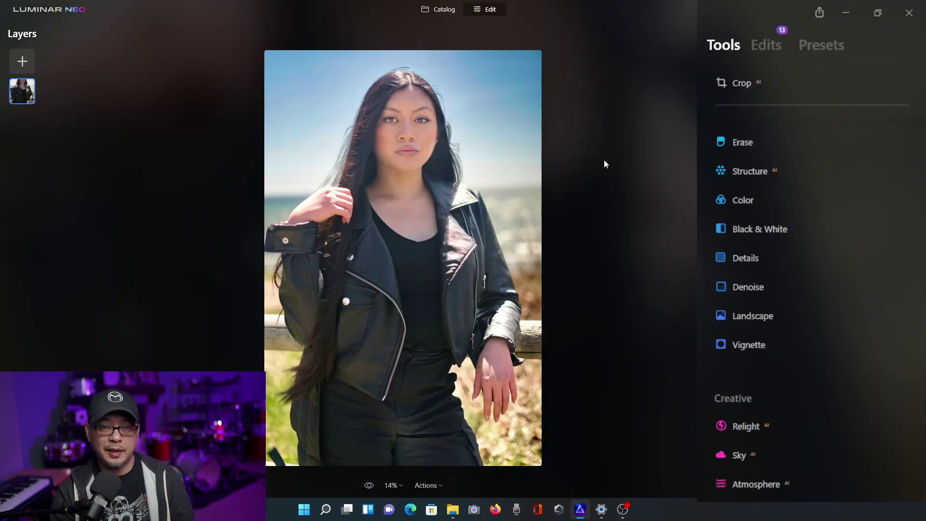
Switch the leather-jacket portrait between its original and edited versions twice with backslash
key("backslash")
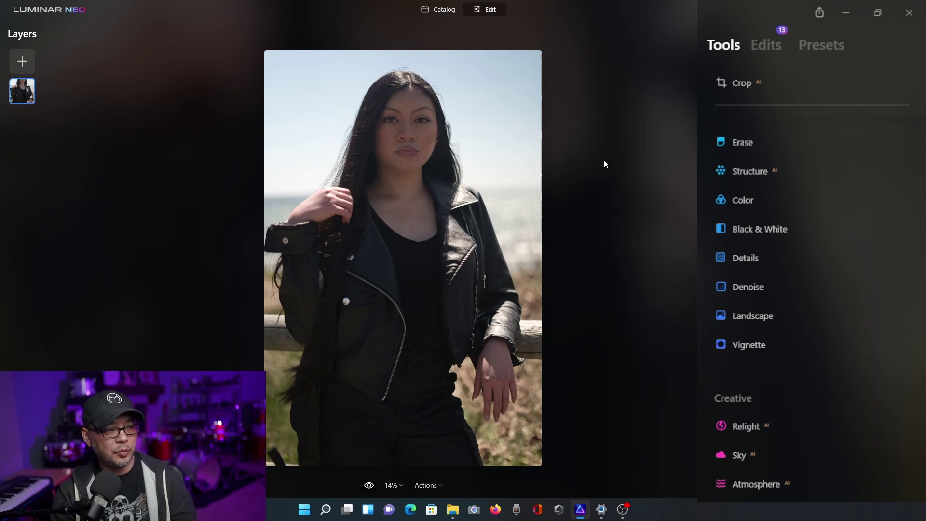
key("backslash")
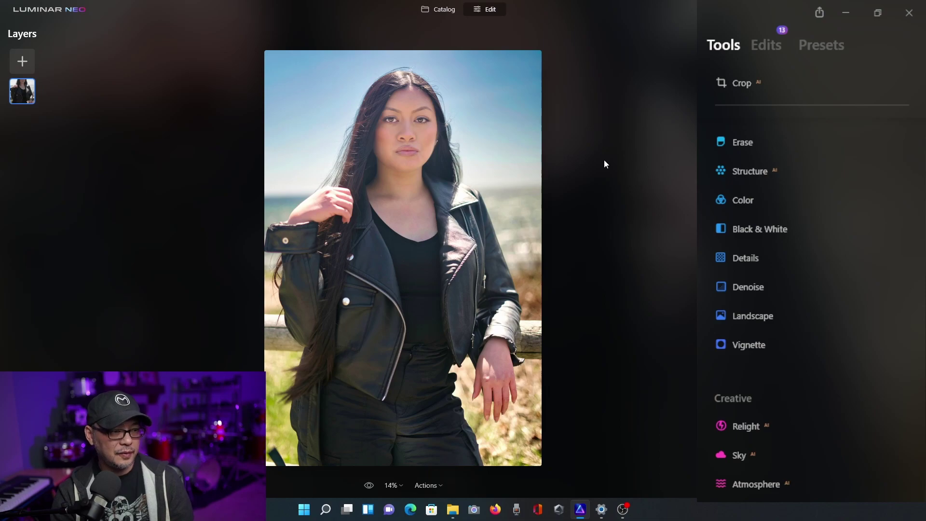
key("backslash")
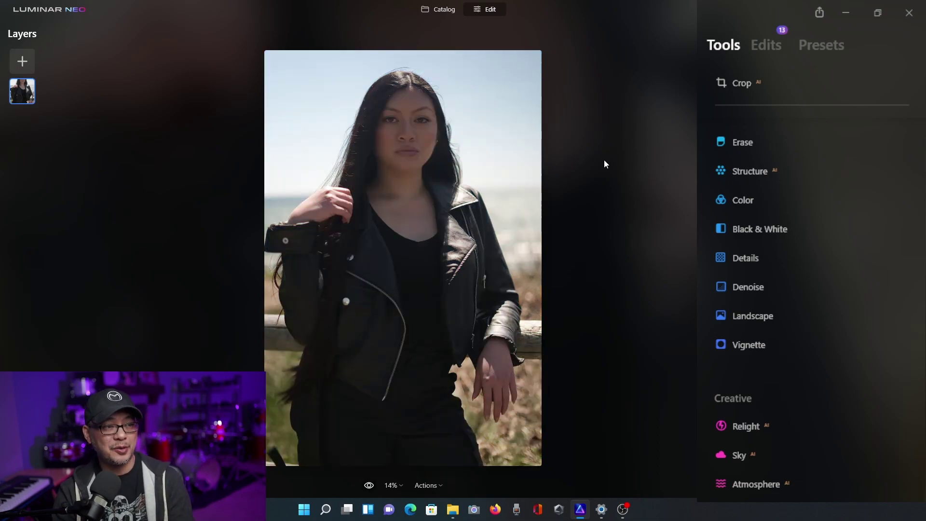
key("backslash")
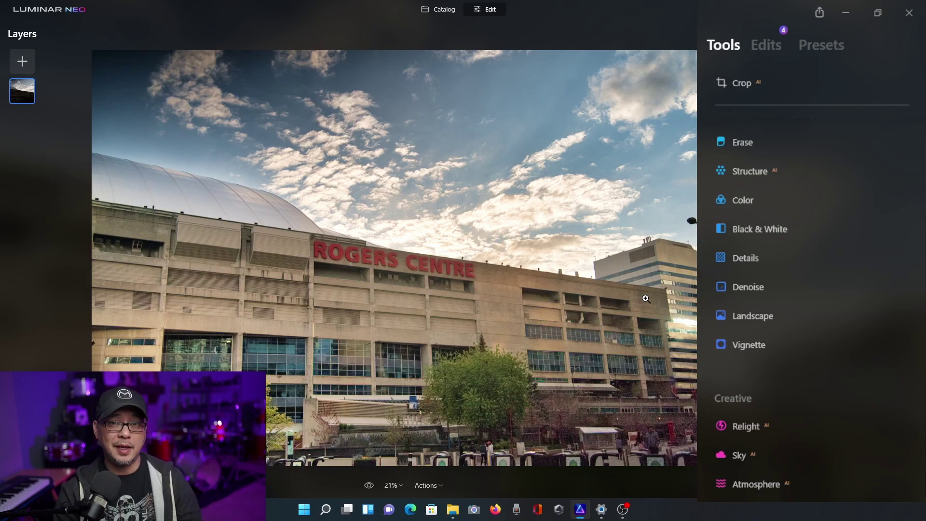
View the darker unedited Rogers Centre original, then return to the edited version
key("backslash")
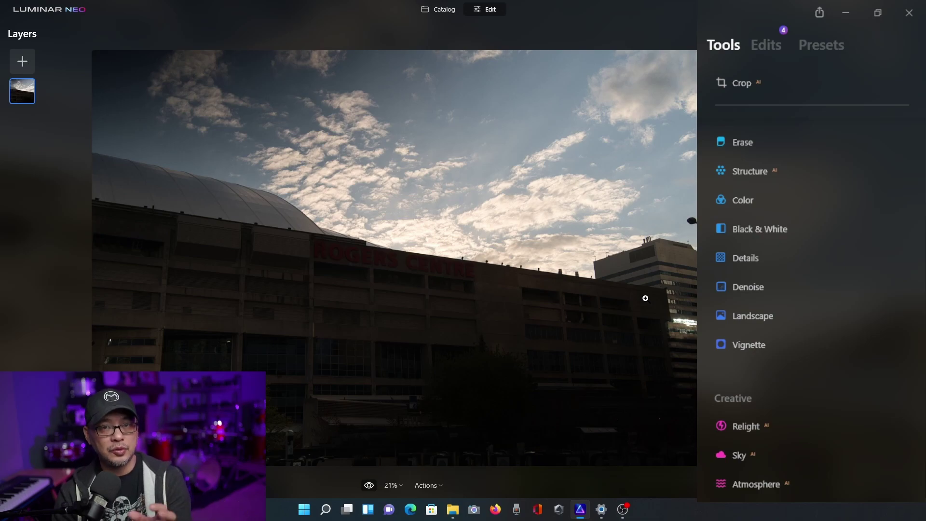
key("backslash")
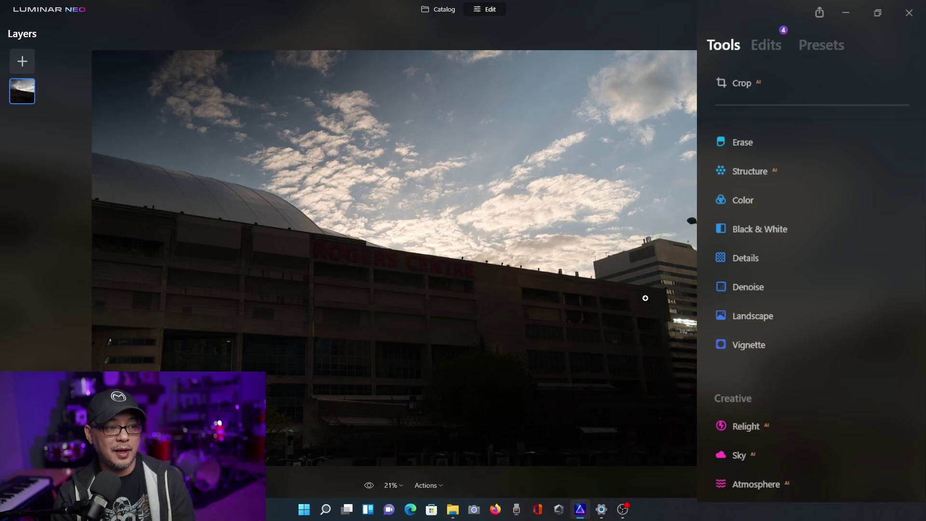